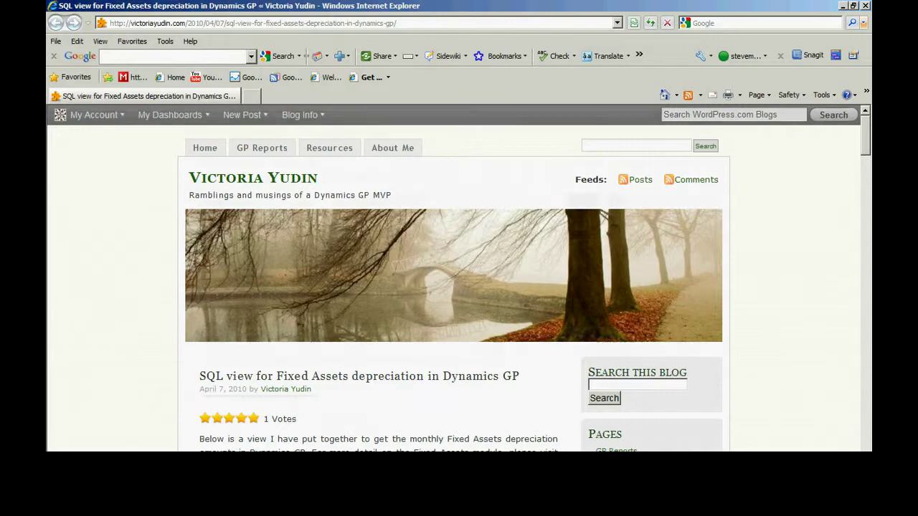
Copy the full view_FA_Depreciation script, CREATE VIEW through GRANT SELECT, from the blog post.
{"action": "scroll", "coordinate": [382, 236], "scroll_direction": "down", "scroll_amount": 3}
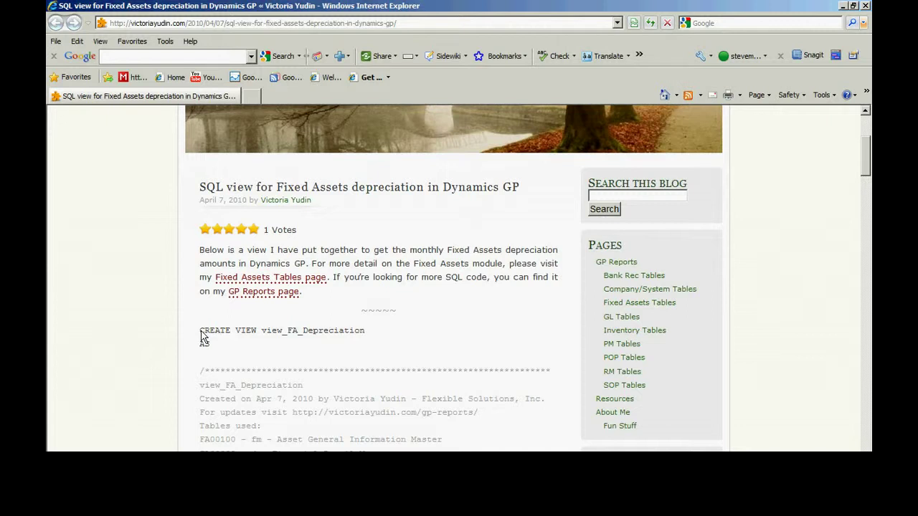
{"action": "left_click_drag", "start_coordinate": [201, 331], "coordinate": [210, 344]}
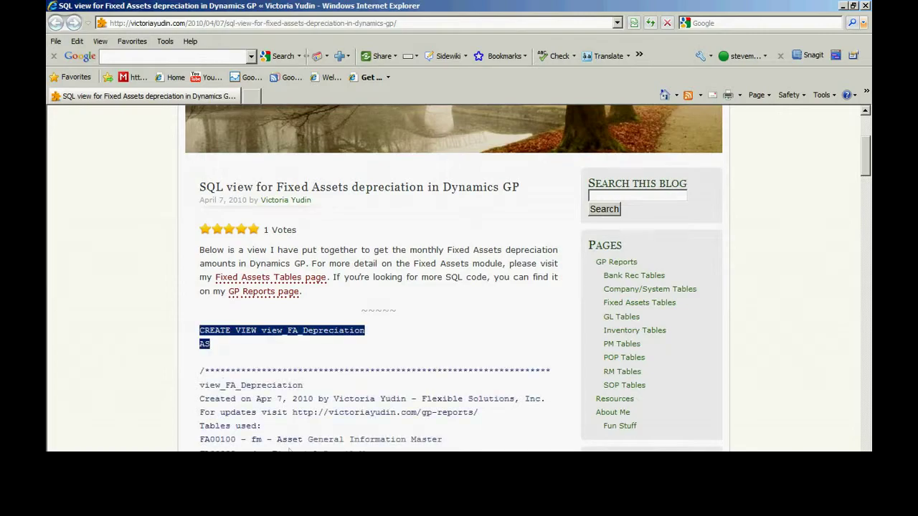
{"action": "left_click_drag", "start_coordinate": [289, 450], "coordinate": [441, 354]}
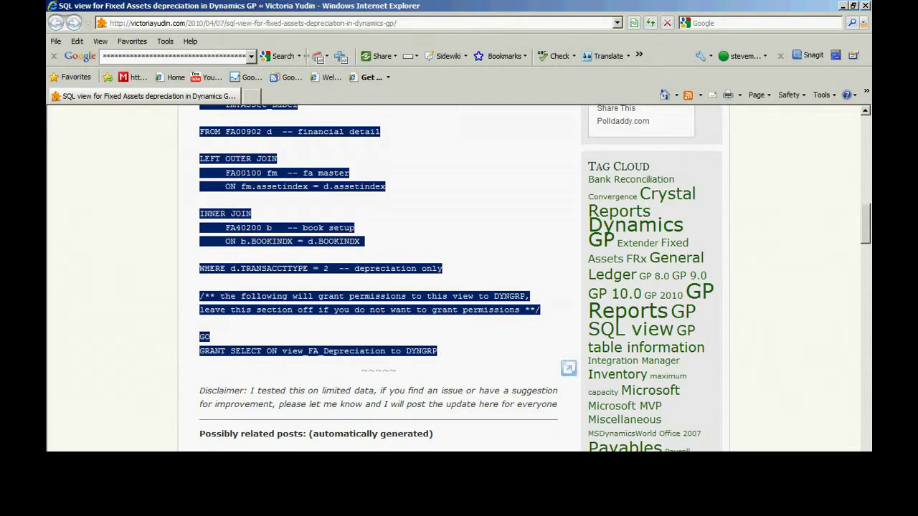
{"action": "key", "text": "super"}
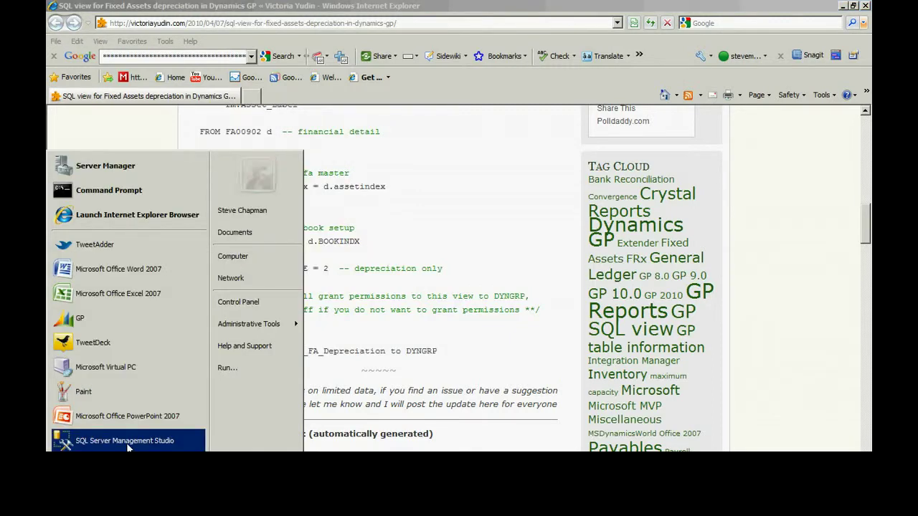
Launch SQL Server Management Studio and open a new query window on the TWO database.
{"action": "left_click", "coordinate": [127, 446]}
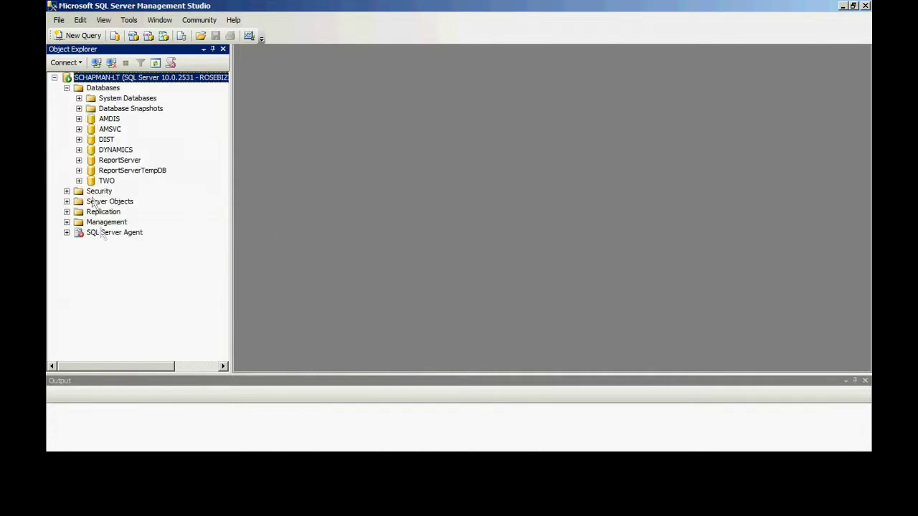
{"action": "left_click", "coordinate": [106, 181]}
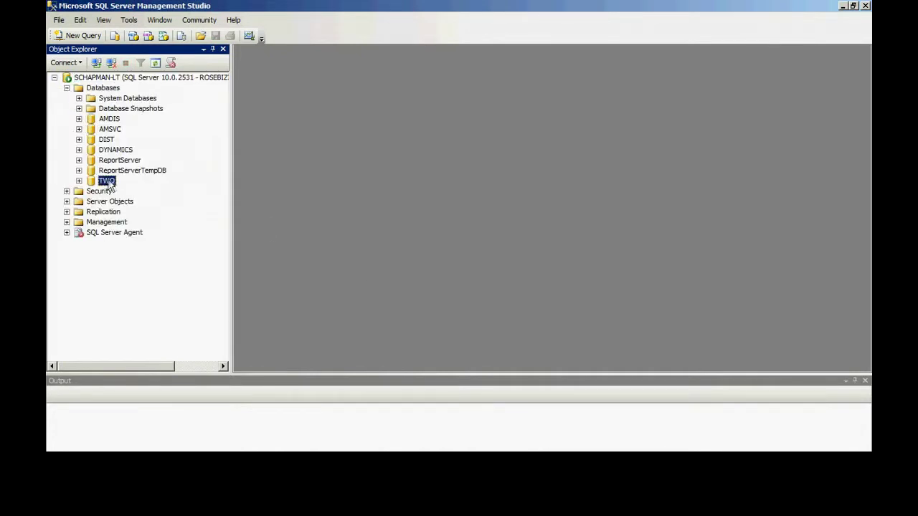
{"action": "left_click", "coordinate": [83, 36]}
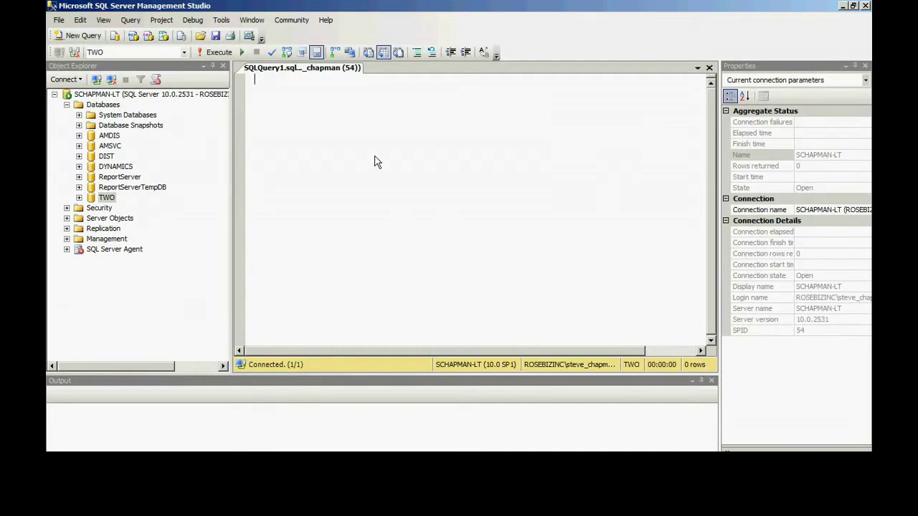
Paste and execute the view script, then confirm dbo.view_FA_Depreciation appears under TWO's Views.
{"action": "key", "text": "ctrl+v"}
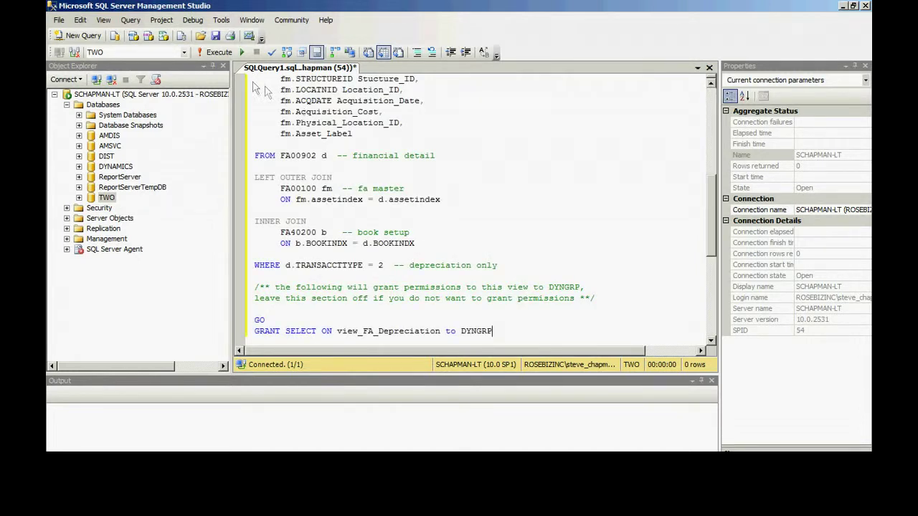
{"action": "left_click", "coordinate": [217, 53]}
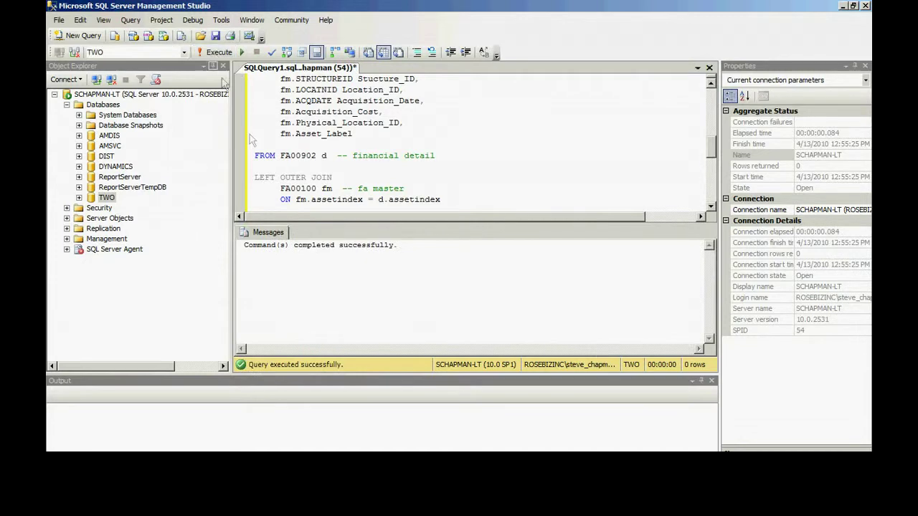
{"action": "left_click", "coordinate": [79, 197]}
{"action": "left_click", "coordinate": [91, 228]}
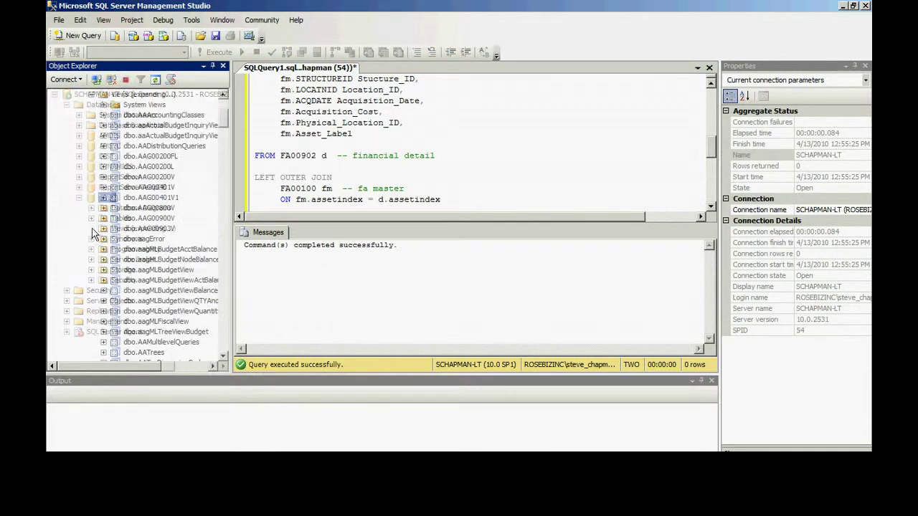
{"action": "left_click_drag", "start_coordinate": [222, 122], "coordinate": [231, 349]}
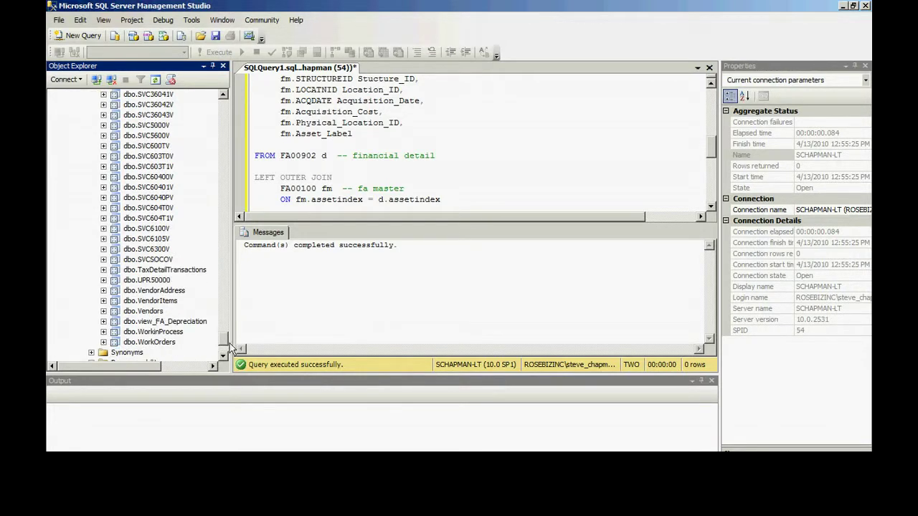
{"action": "left_click", "coordinate": [167, 324]}
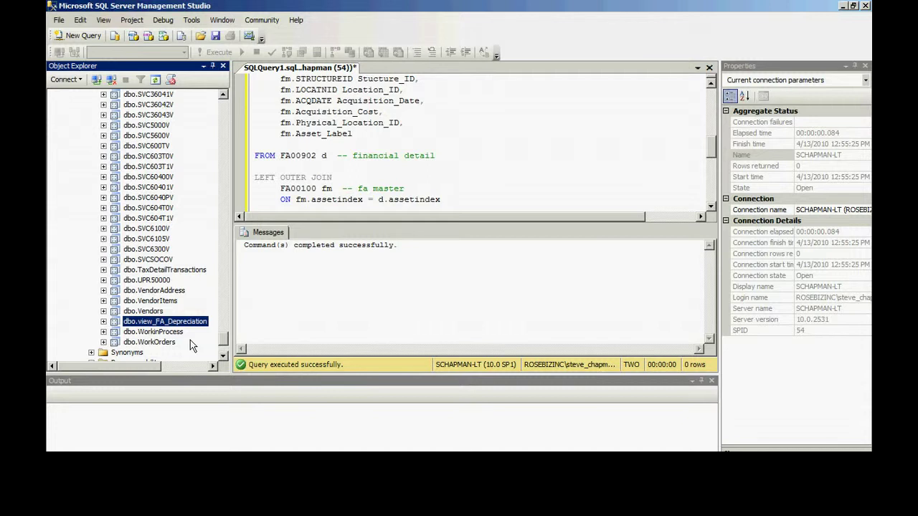
Close Management Studio without saving, then grant view_FA_Depreciation in SmartList Builder's SQL Table Security.
{"action": "left_click", "coordinate": [864, 6]}
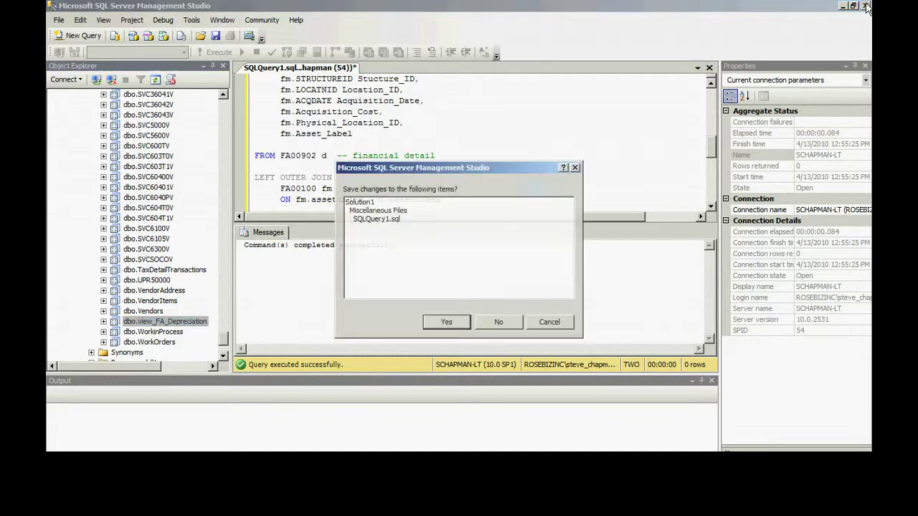
{"action": "left_click", "coordinate": [499, 324]}
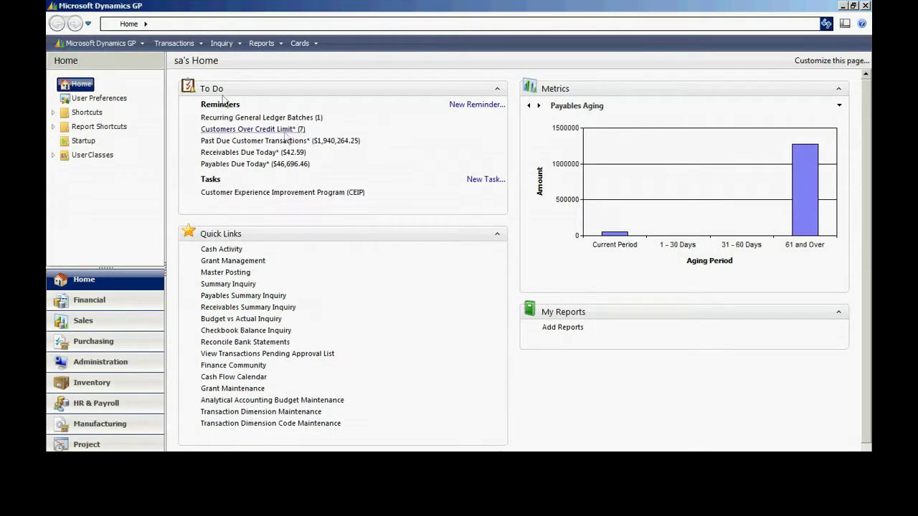
{"action": "left_click", "coordinate": [108, 43]}
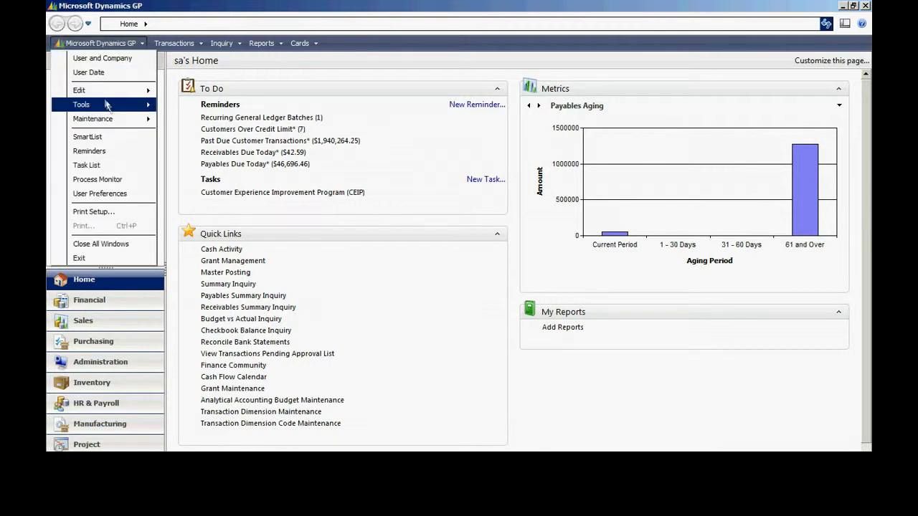
{"action": "mouse_move", "coordinate": [108, 105]}
{"action": "mouse_move", "coordinate": [231, 156]}
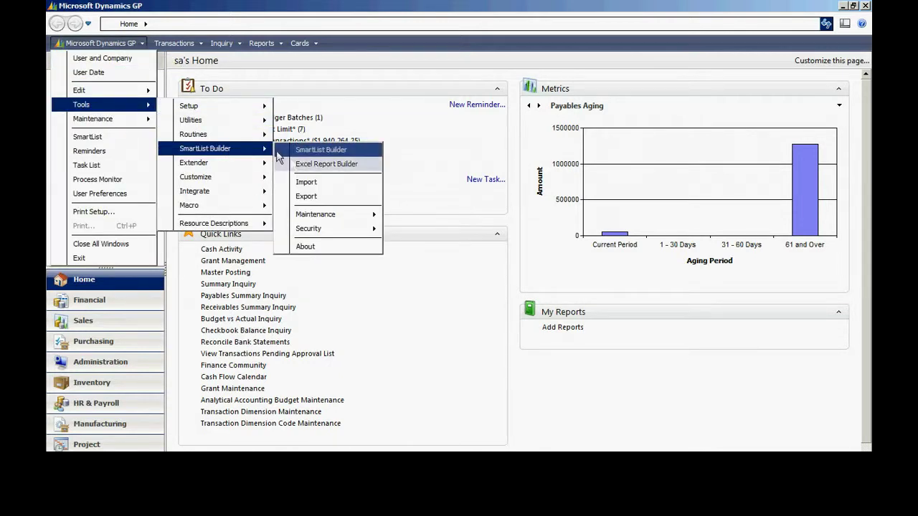
{"action": "mouse_move", "coordinate": [347, 231]}
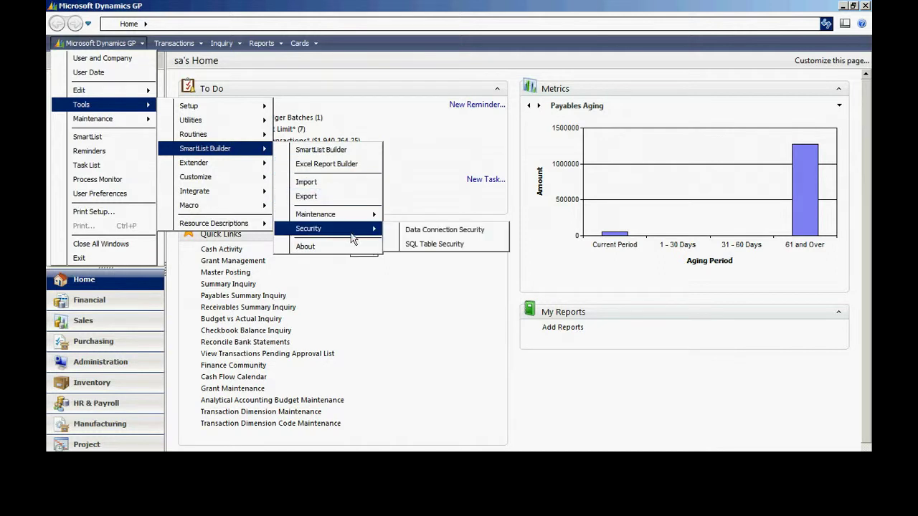
{"action": "left_click", "coordinate": [429, 244]}
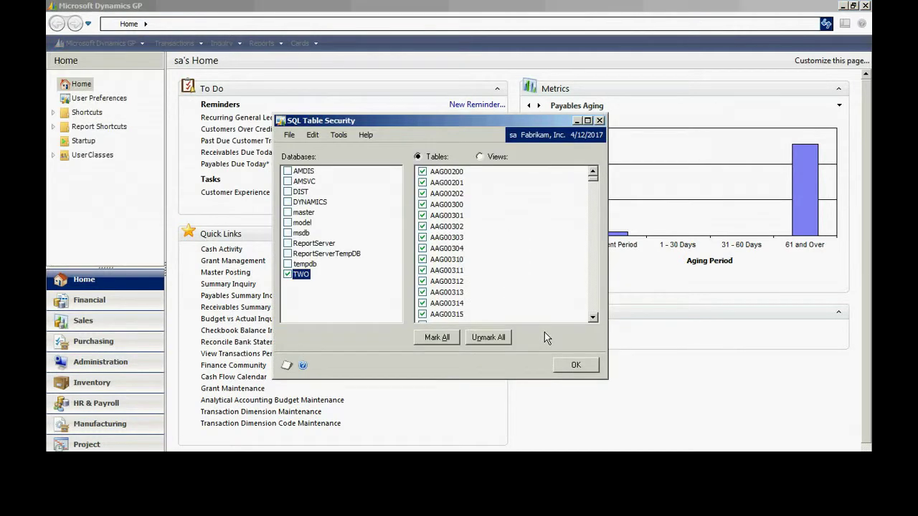
{"action": "left_click", "coordinate": [479, 156]}
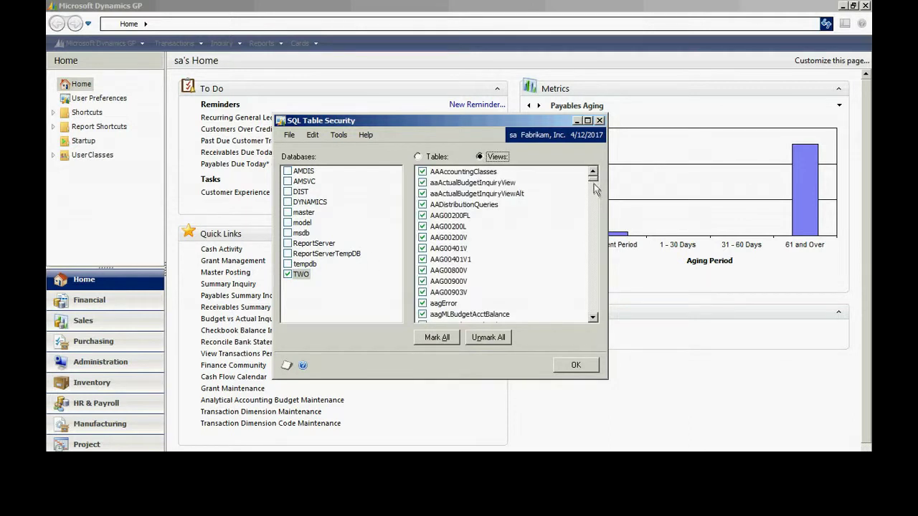
{"action": "left_click_drag", "start_coordinate": [593, 178], "coordinate": [589, 317]}
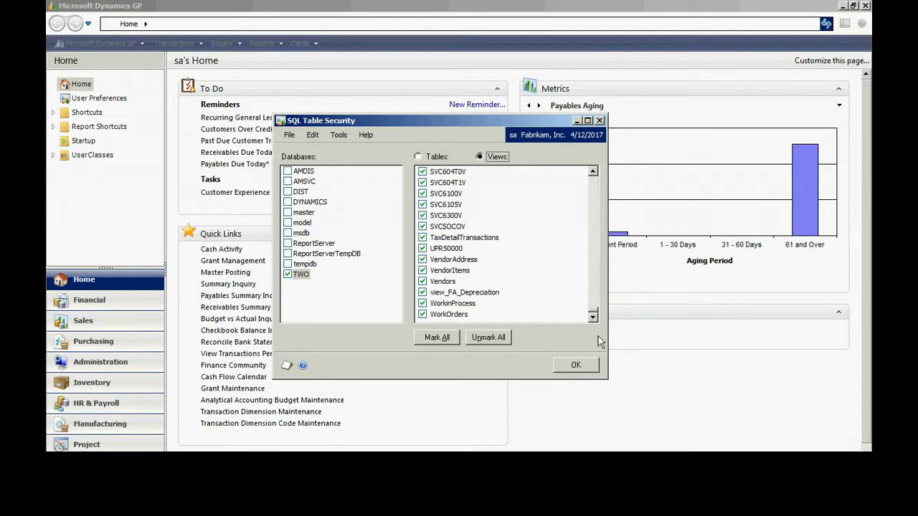
{"action": "left_click", "coordinate": [574, 367]}
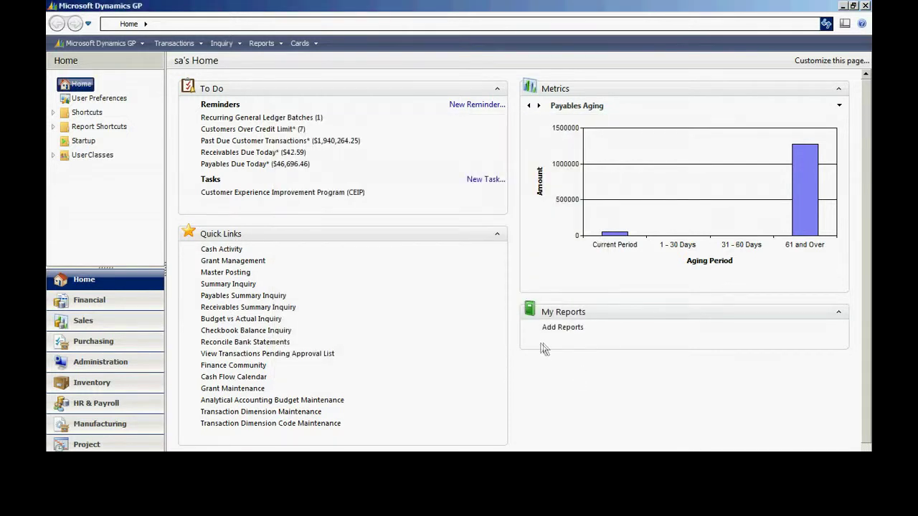
{"action": "mouse_move", "coordinate": [540, 348]}
Start a new SmartList with ID 'FA SAMPLE', name 'FA SQL View', product Fixed Assets.
{"action": "left_click", "coordinate": [101, 43]}
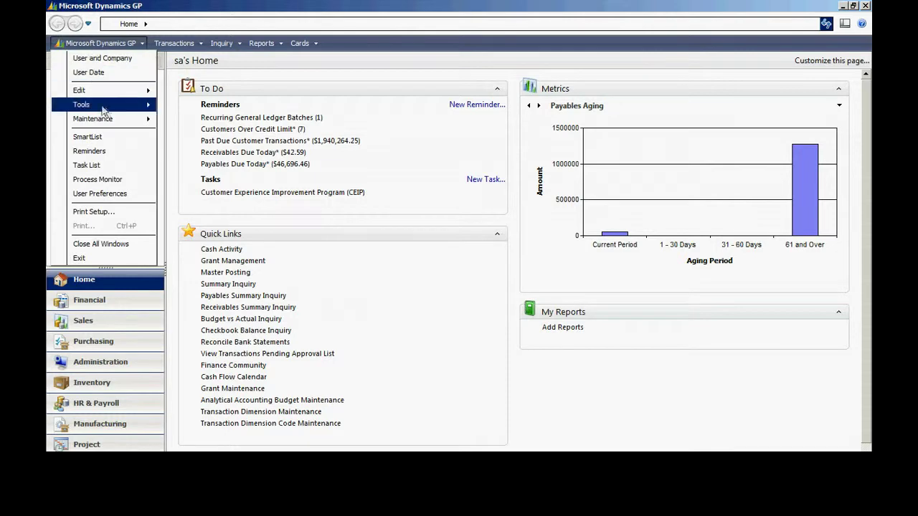
{"action": "mouse_move", "coordinate": [141, 108]}
{"action": "mouse_move", "coordinate": [255, 149]}
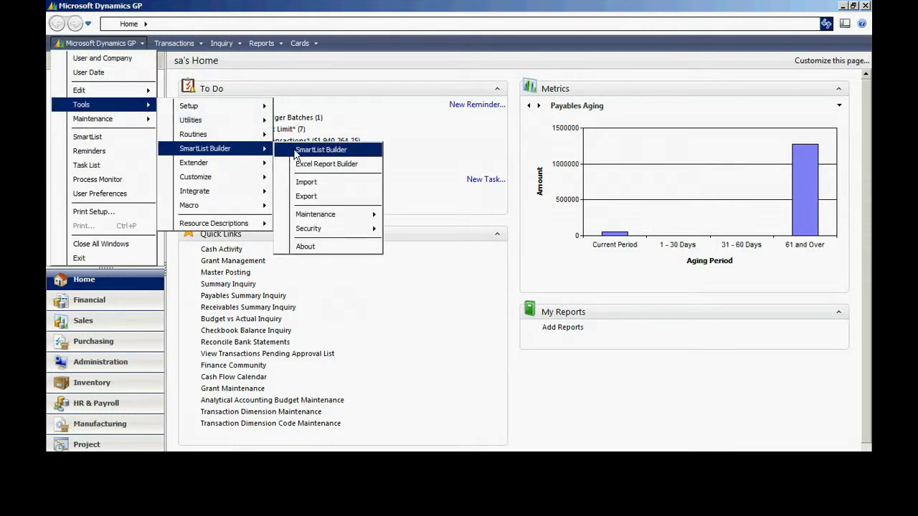
{"action": "left_click", "coordinate": [295, 151]}
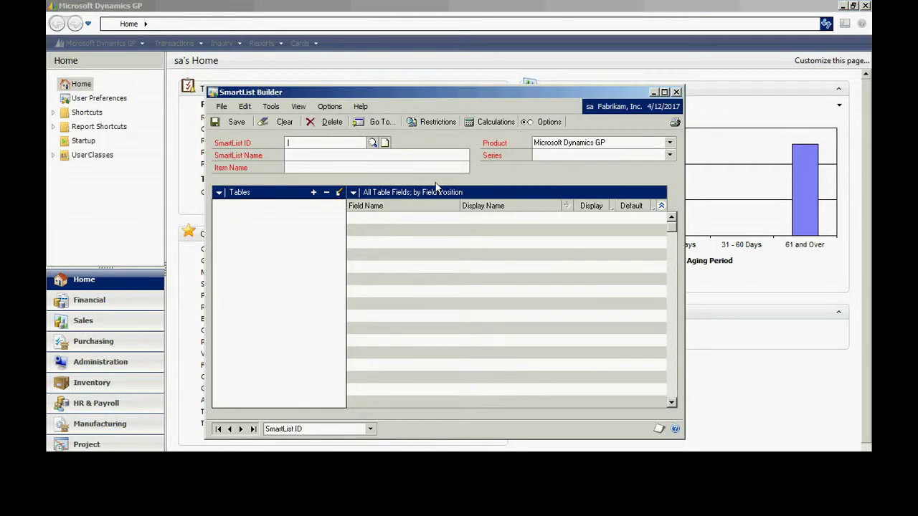
{"action": "type", "text": "FA SAMPLE"}
{"action": "key", "text": "Tab"}
{"action": "type", "text": "FA SQL View"}
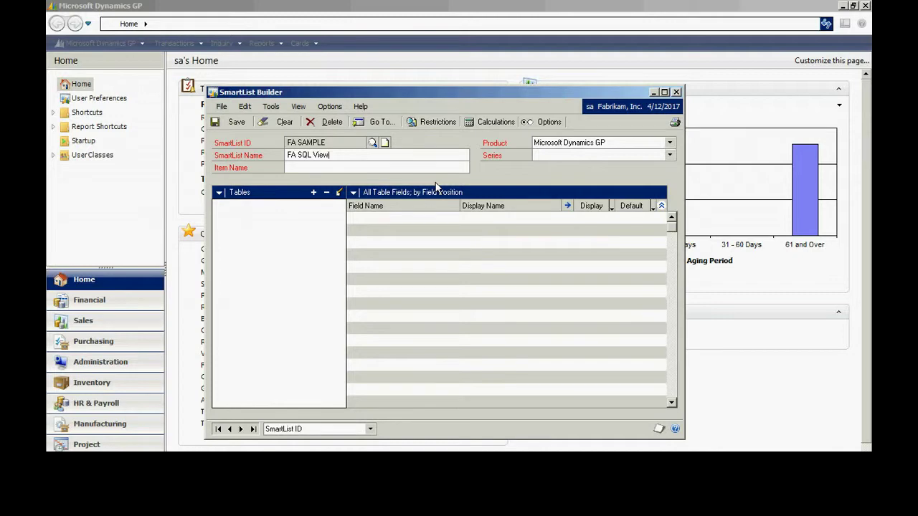
{"action": "key", "text": "Tab"}
{"action": "left_click", "coordinate": [670, 143]}
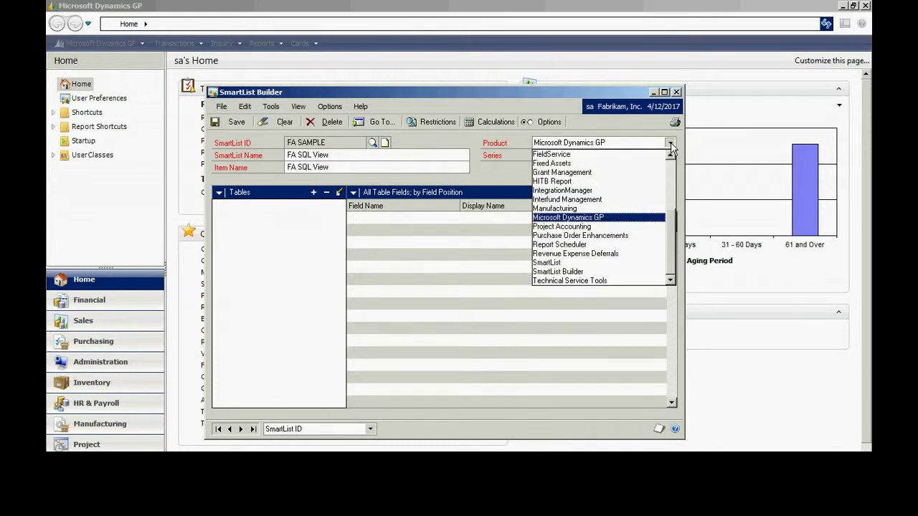
{"action": "left_click", "coordinate": [590, 165]}
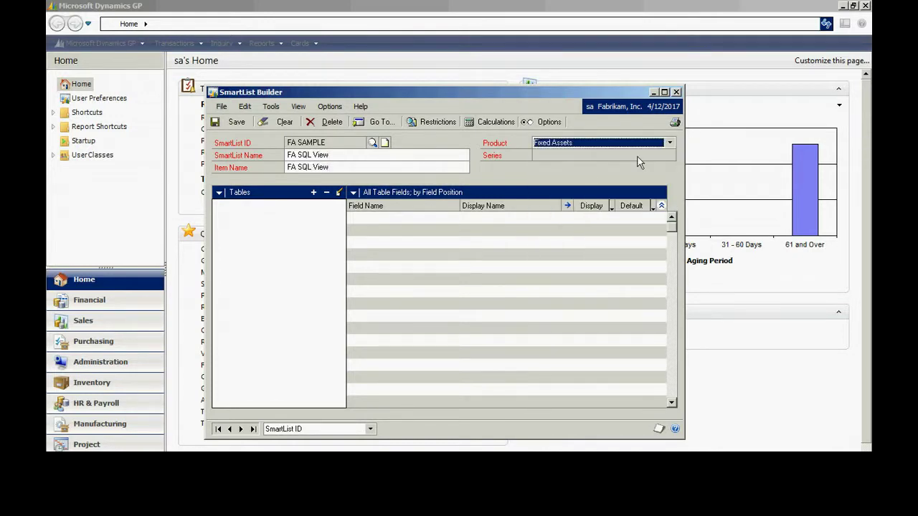
Add the TWO SQL view view_FA_Depreciation as the data source, keyed on Asset_ID.
{"action": "left_click", "coordinate": [313, 193]}
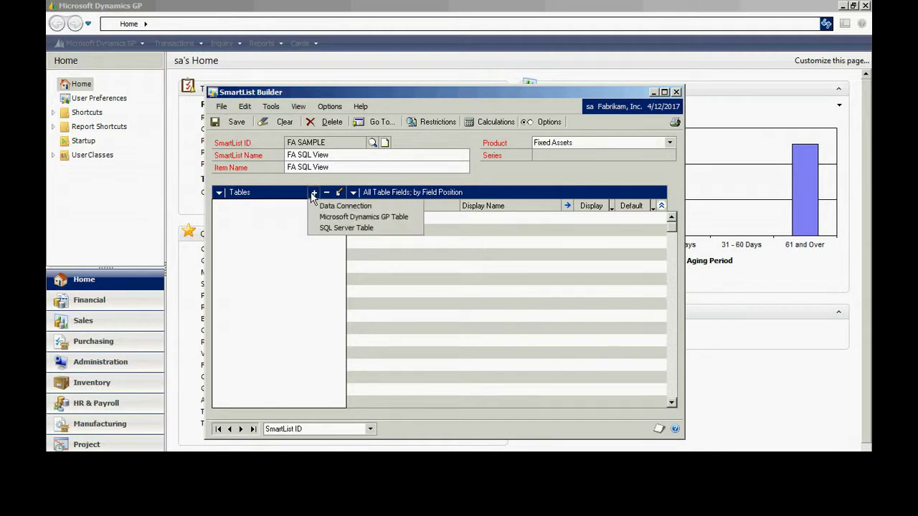
{"action": "left_click", "coordinate": [337, 228]}
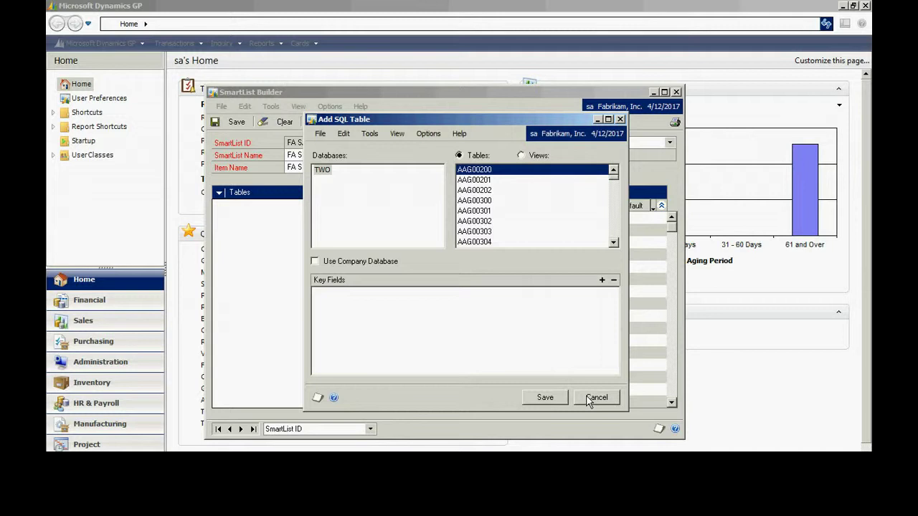
{"action": "left_click", "coordinate": [525, 156]}
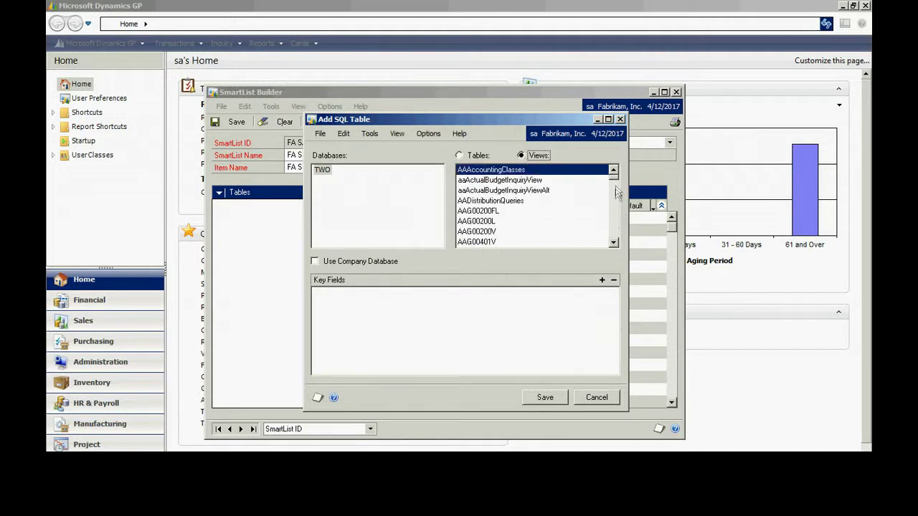
{"action": "left_click_drag", "start_coordinate": [612, 180], "coordinate": [616, 245]}
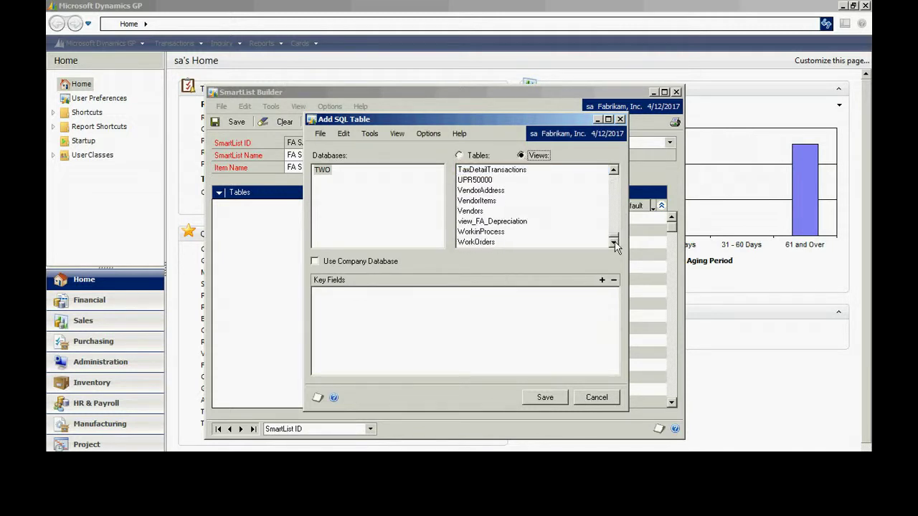
{"action": "left_click", "coordinate": [500, 223]}
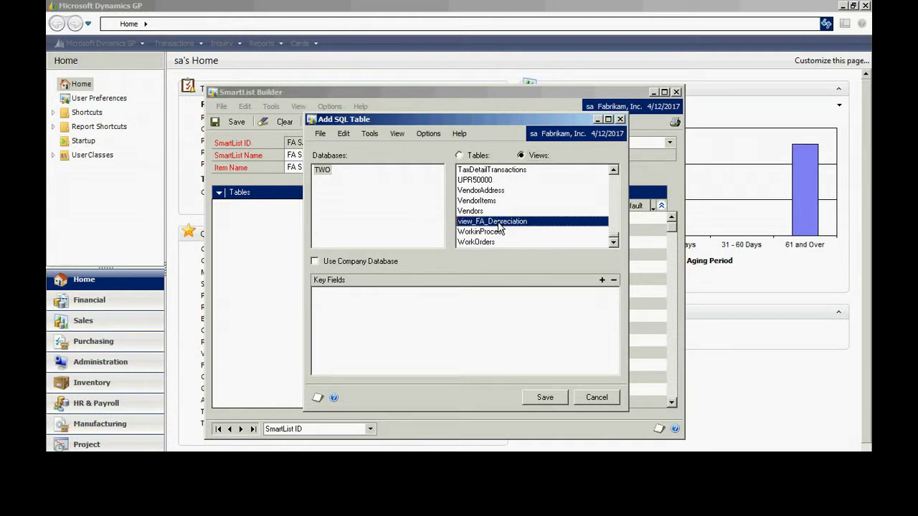
{"action": "left_click", "coordinate": [323, 174]}
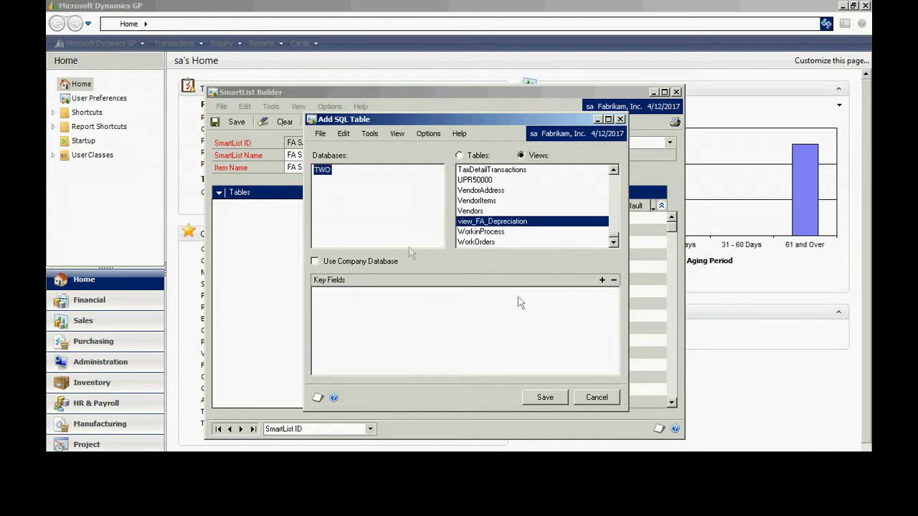
{"action": "left_click", "coordinate": [601, 280]}
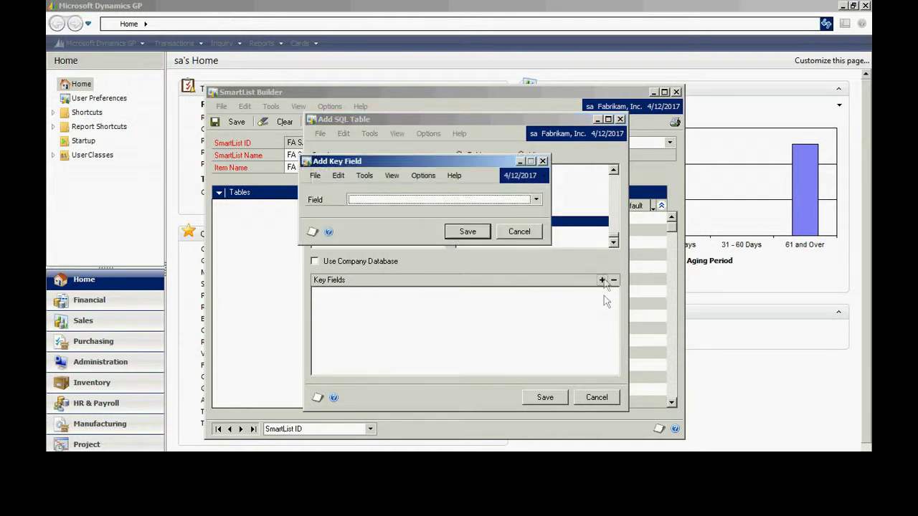
{"action": "left_click", "coordinate": [536, 199]}
{"action": "left_click", "coordinate": [380, 213]}
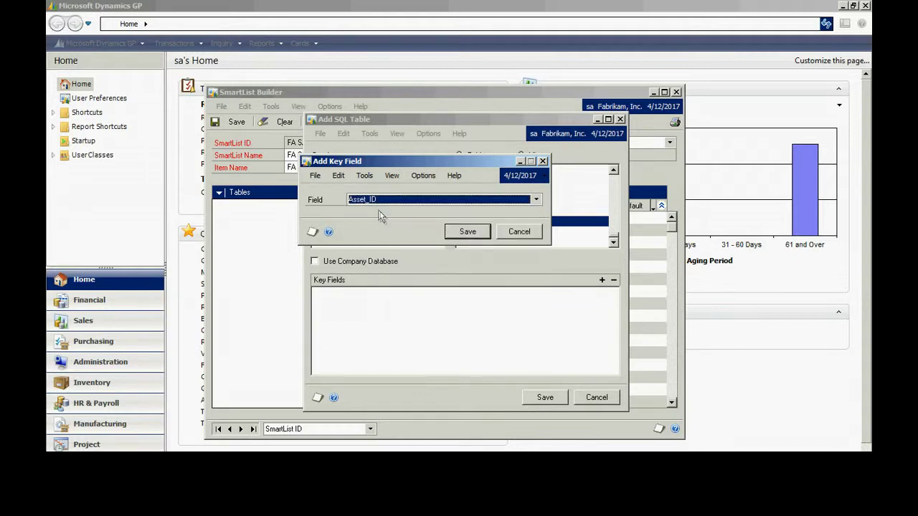
{"action": "left_click", "coordinate": [468, 231]}
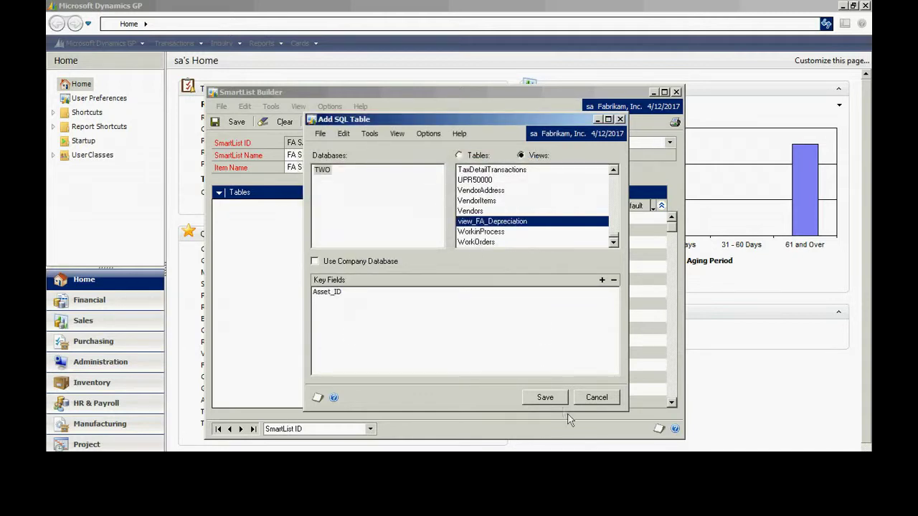
{"action": "left_click", "coordinate": [552, 398]}
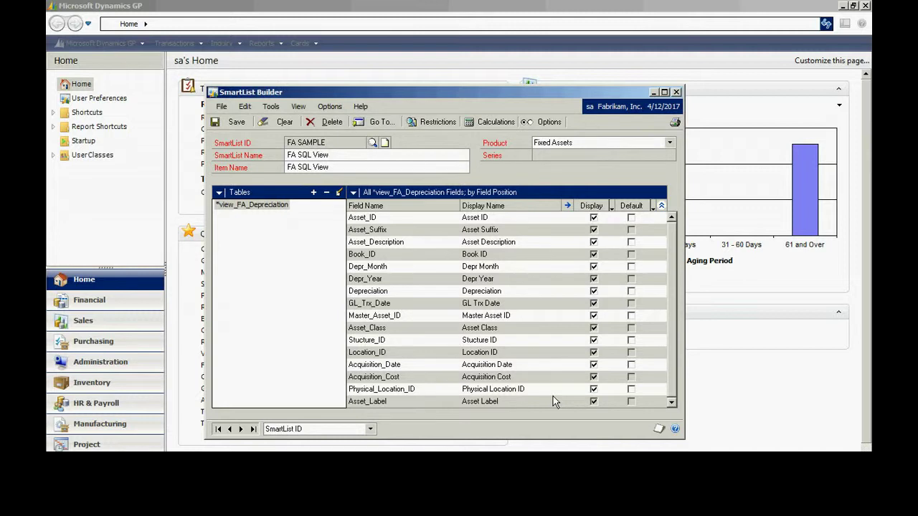
Mark all fields as default columns, save the SmartList, and close SmartList Builder.
{"action": "left_click", "coordinate": [654, 206]}
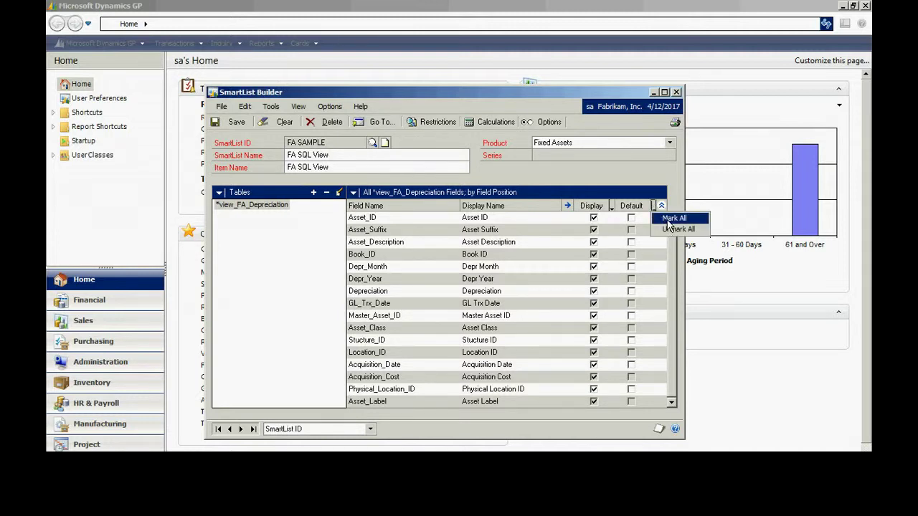
{"action": "left_click", "coordinate": [668, 221]}
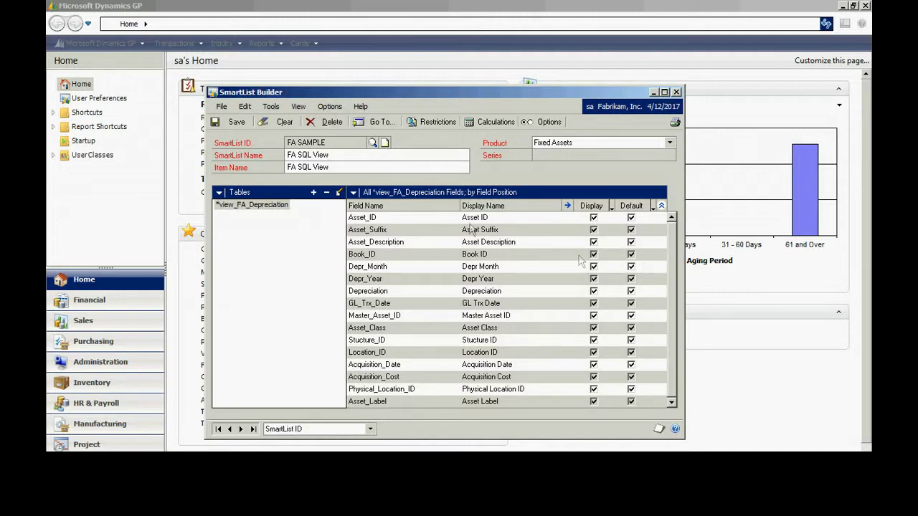
{"action": "left_click", "coordinate": [237, 122]}
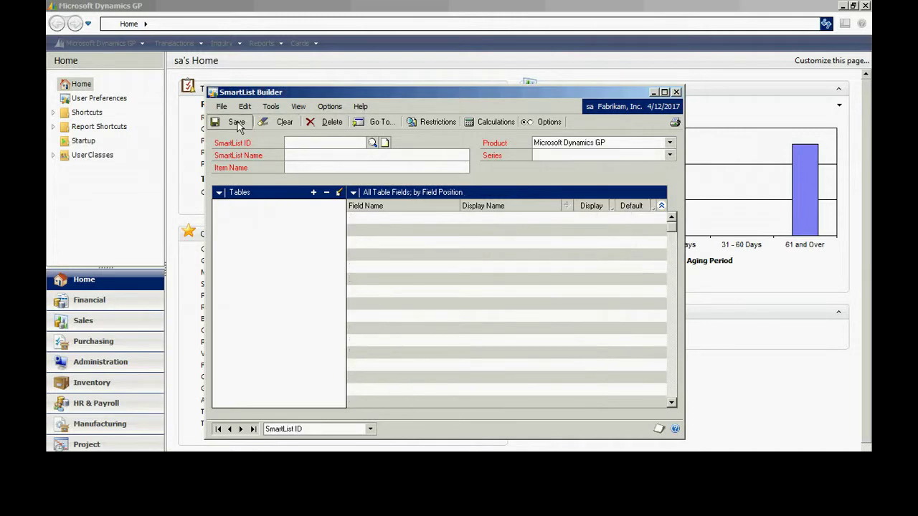
{"action": "left_click", "coordinate": [677, 93]}
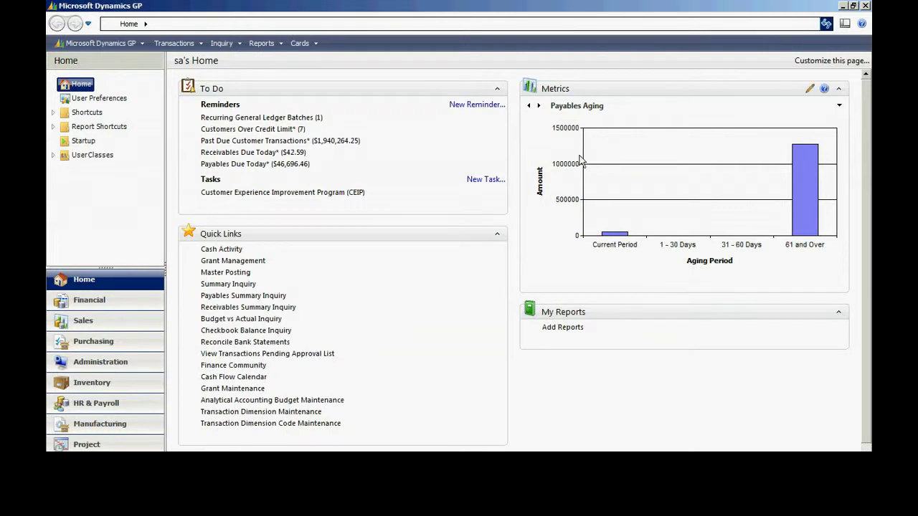
Open SmartList and load the FA SQL View favorite under Fixed Assets.
{"action": "left_click", "coordinate": [123, 46]}
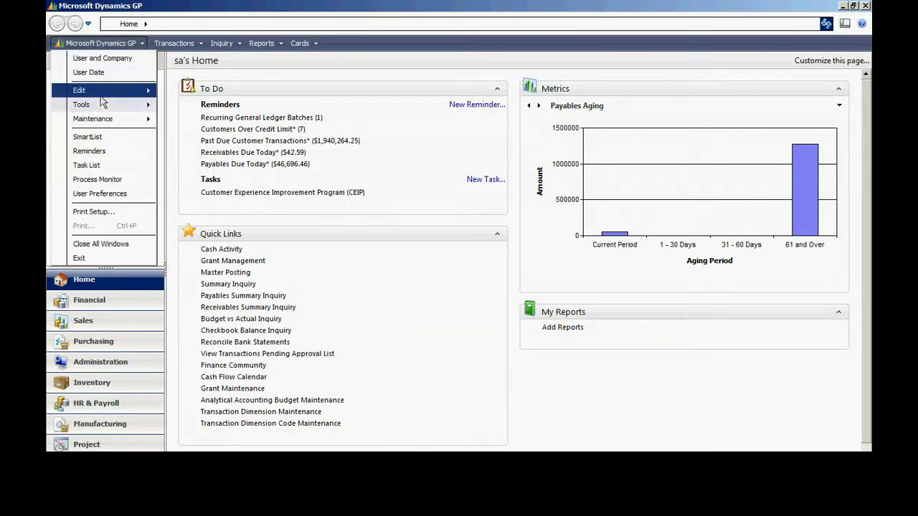
{"action": "mouse_move", "coordinate": [99, 106]}
{"action": "left_click", "coordinate": [88, 137]}
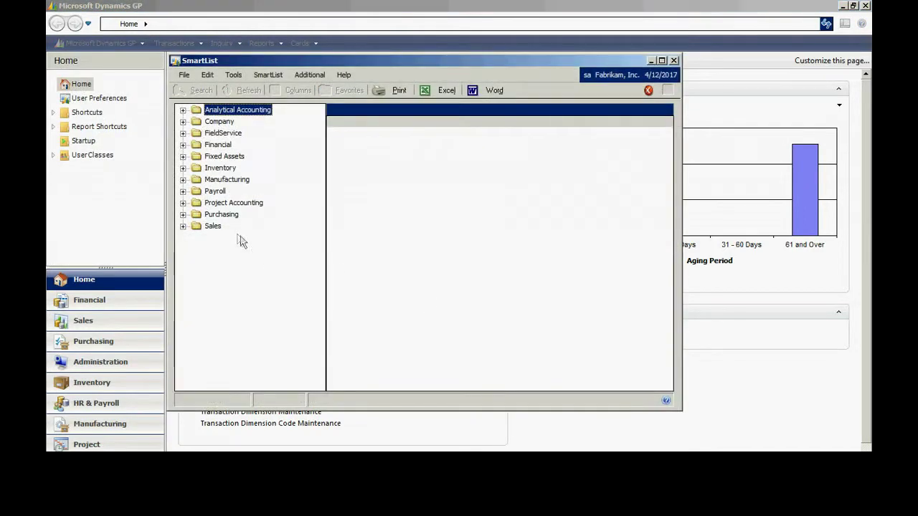
{"action": "left_click", "coordinate": [183, 157]}
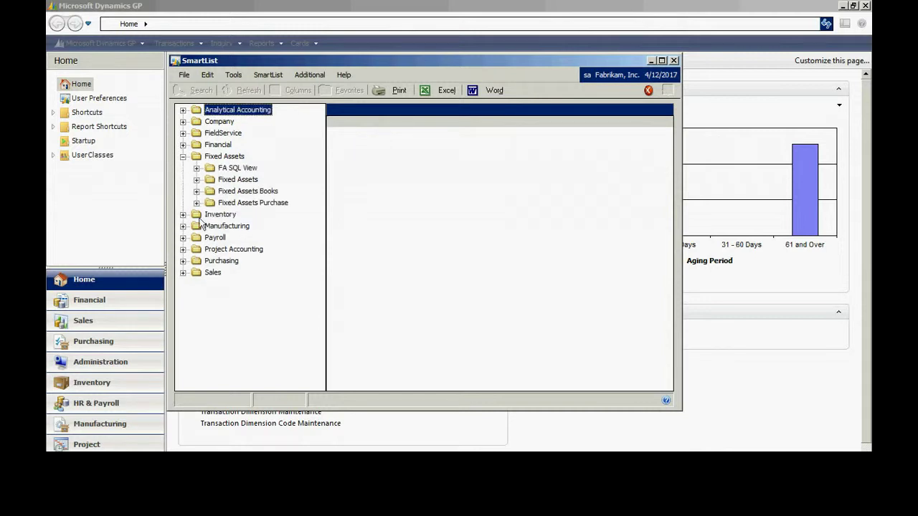
{"action": "left_click", "coordinate": [196, 168]}
{"action": "left_click", "coordinate": [228, 180]}
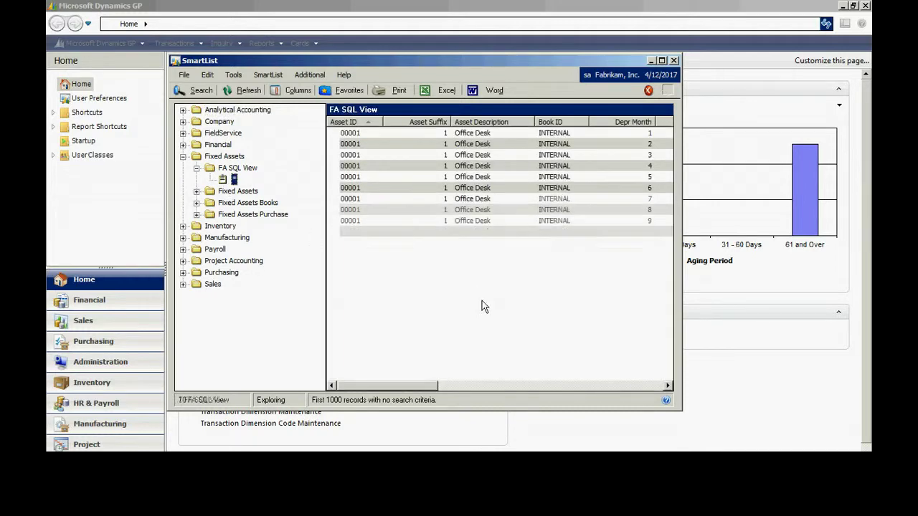
{"action": "left_click", "coordinate": [662, 60]}
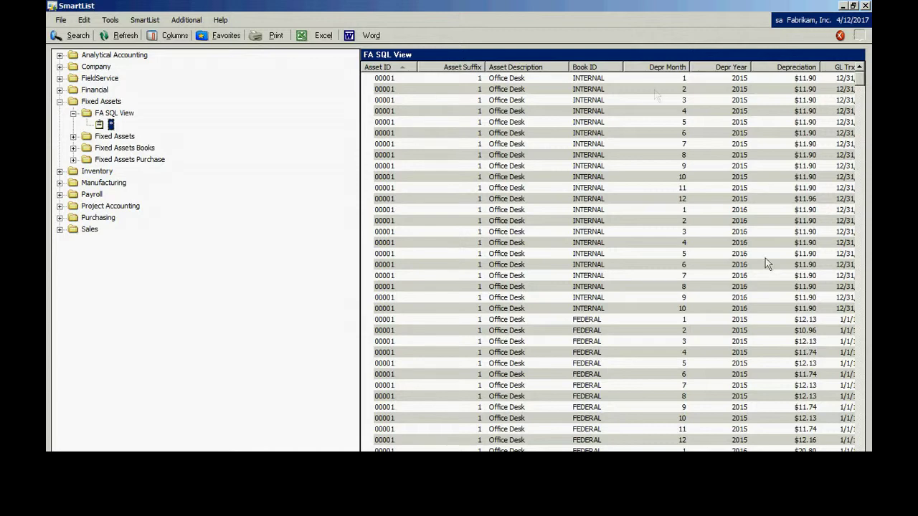
Export the FA SQL View records to a new Excel workbook.
{"action": "left_click", "coordinate": [320, 36]}
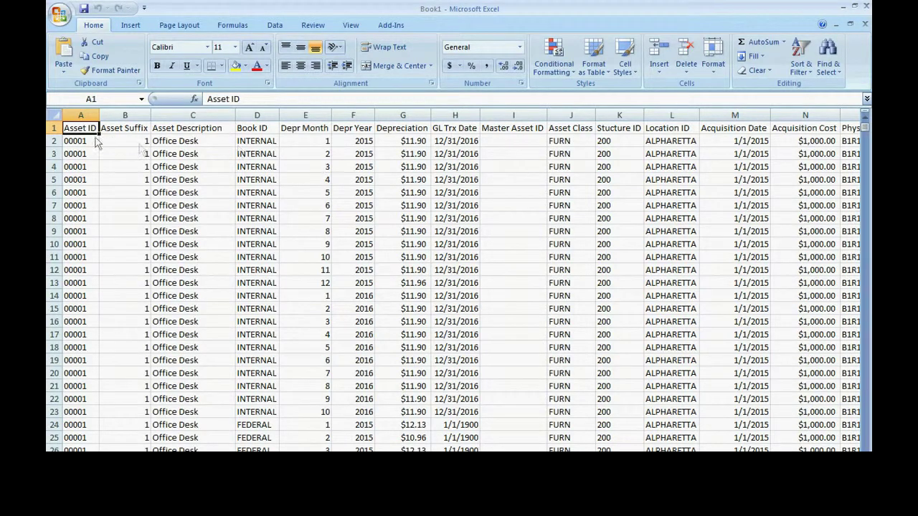
Create a PivotTable from all the exported data on a new worksheet.
{"action": "left_click", "coordinate": [53, 115]}
{"action": "left_click", "coordinate": [130, 26]}
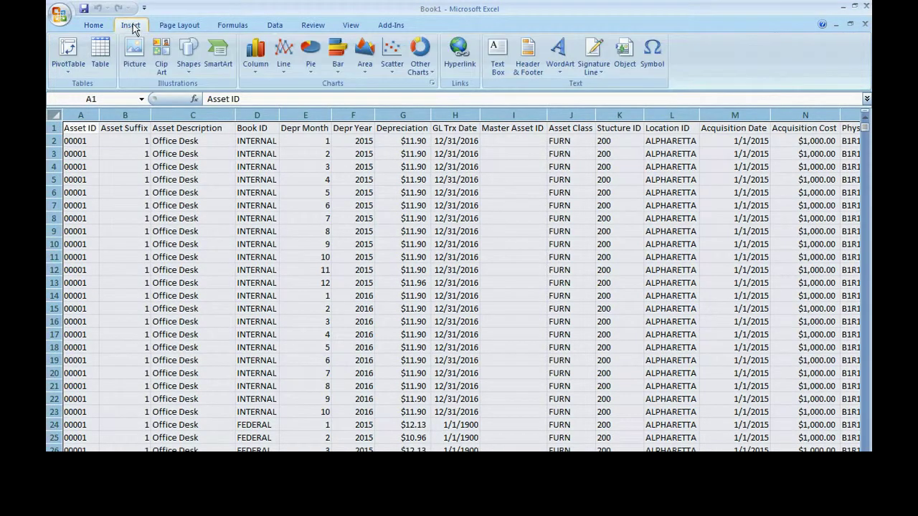
{"action": "left_click", "coordinate": [67, 50]}
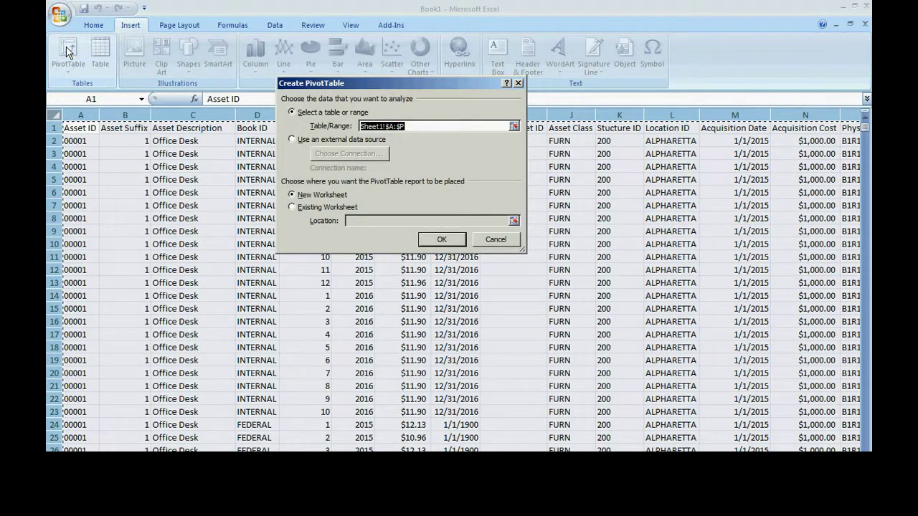
{"action": "left_click", "coordinate": [448, 241]}
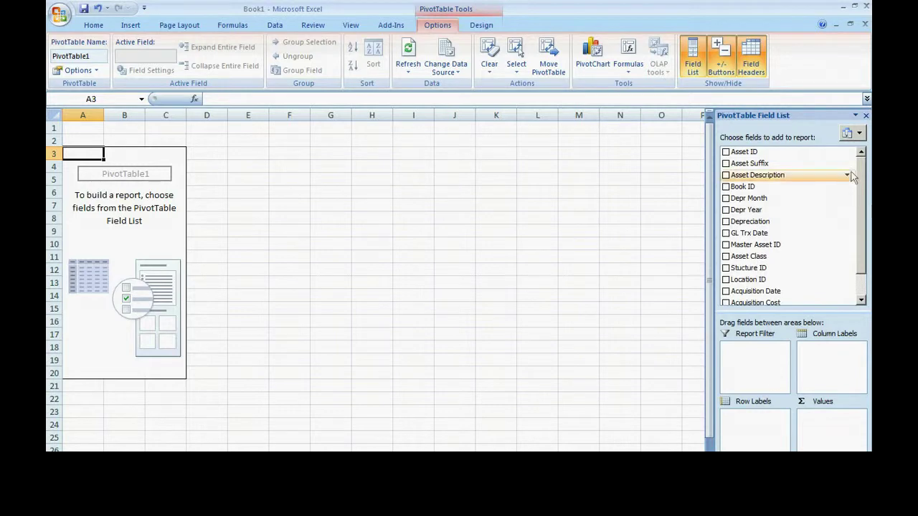
Lay out the pivot: Asset ID rows, Depr Month columns, Depr Year filter, Depreciation values.
{"action": "left_click_drag", "start_coordinate": [748, 158], "coordinate": [758, 420]}
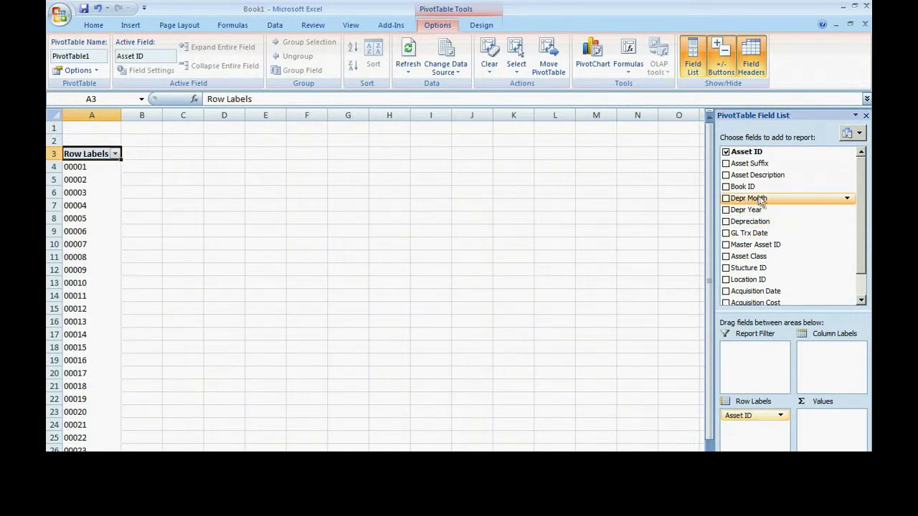
{"action": "left_click_drag", "start_coordinate": [764, 198], "coordinate": [825, 348]}
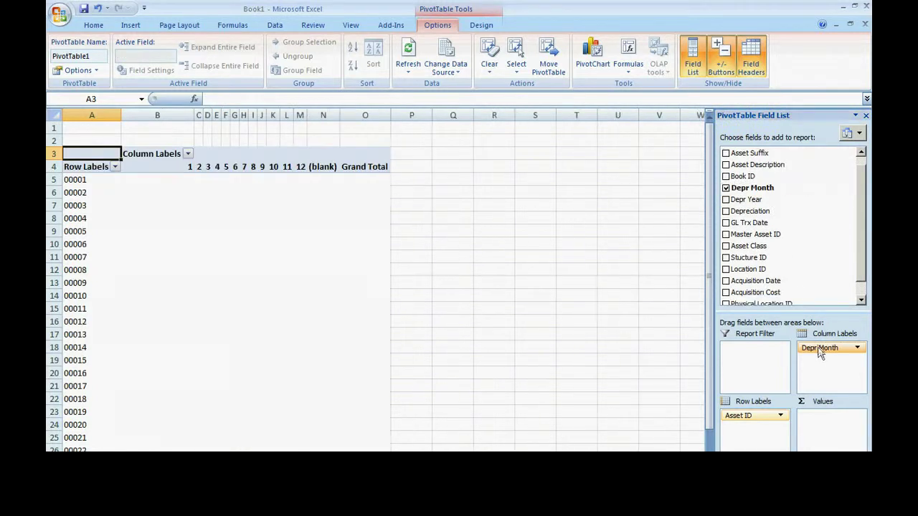
{"action": "left_click_drag", "start_coordinate": [748, 204], "coordinate": [753, 346]}
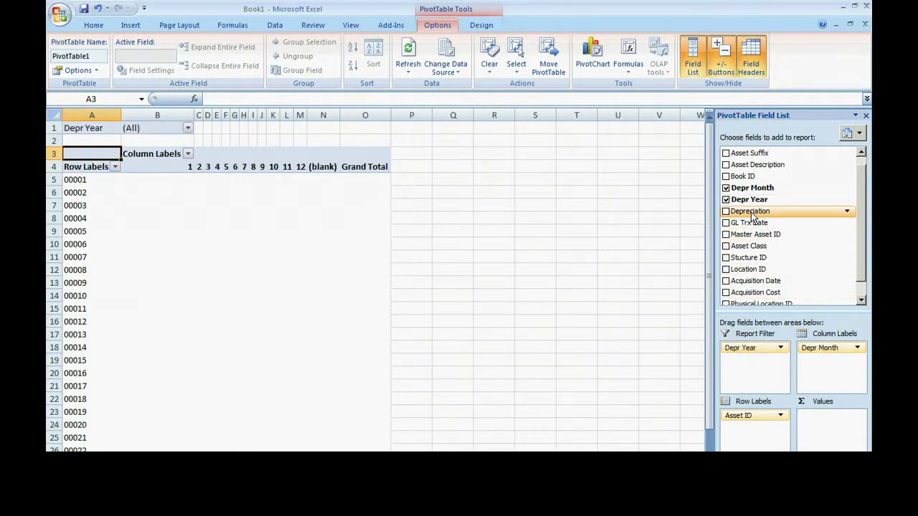
{"action": "left_click_drag", "start_coordinate": [753, 221], "coordinate": [828, 420]}
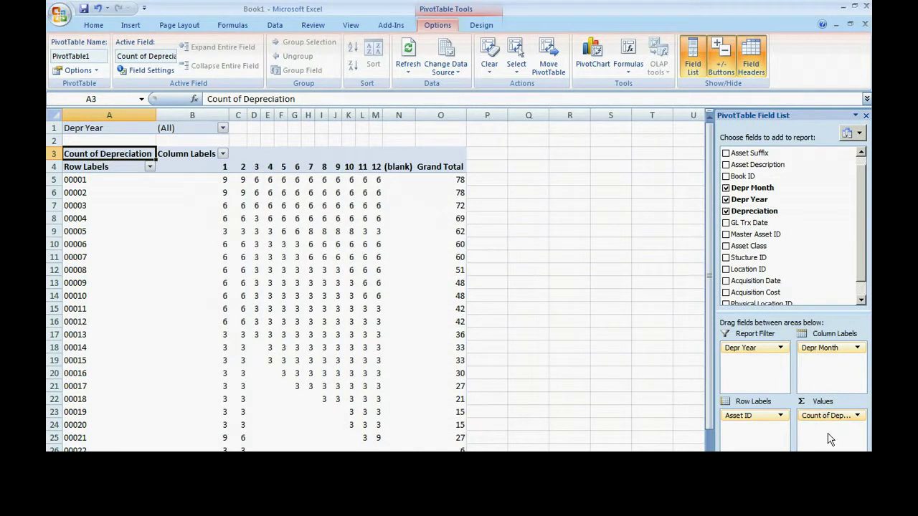
Summarize Depreciation as a Sum in Currency format and hide the PivotTable field list.
{"action": "left_click", "coordinate": [818, 416]}
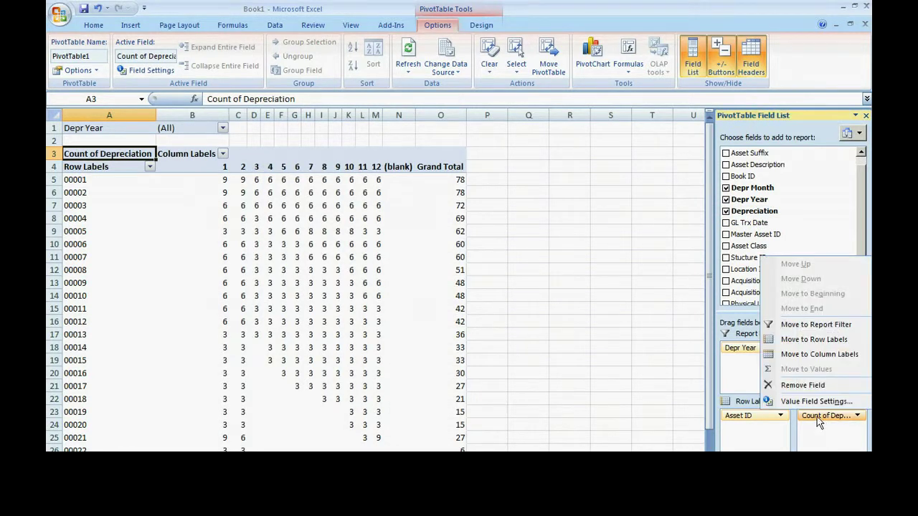
{"action": "left_click", "coordinate": [806, 403]}
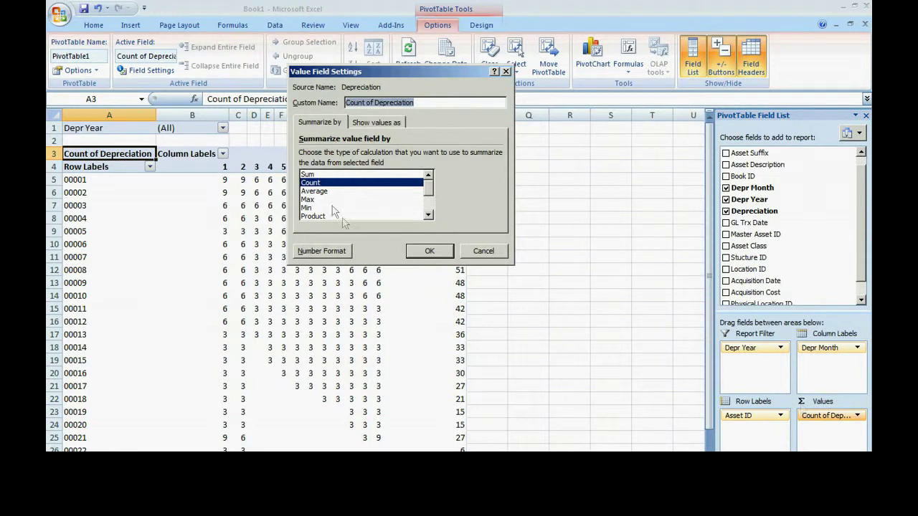
{"action": "left_click", "coordinate": [308, 175]}
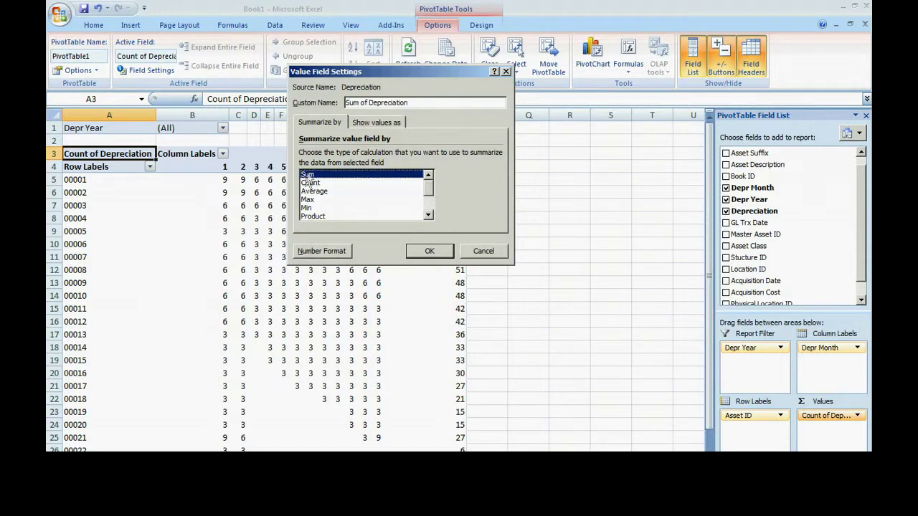
{"action": "left_click", "coordinate": [326, 254]}
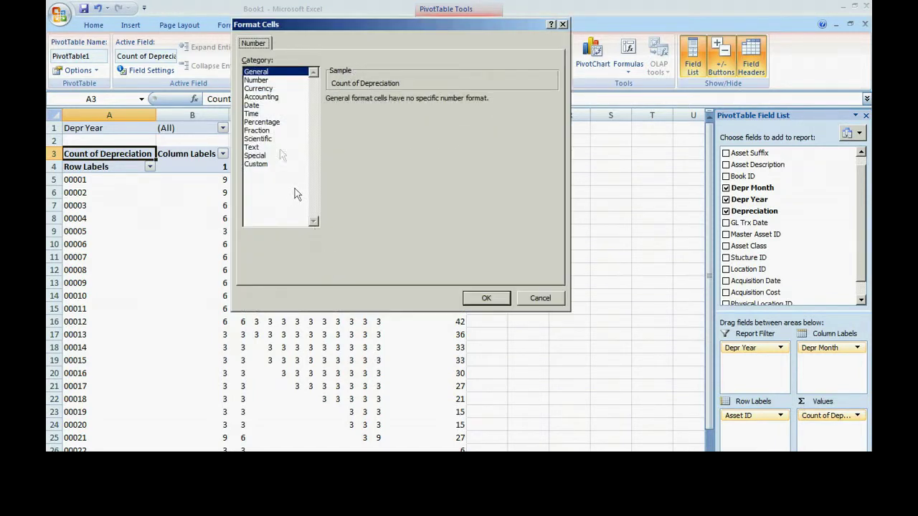
{"action": "left_click", "coordinate": [261, 88]}
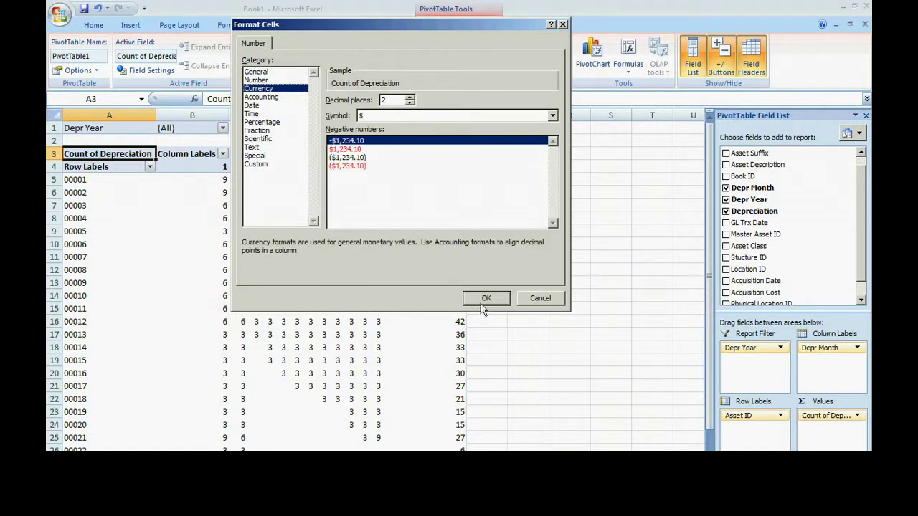
{"action": "left_click", "coordinate": [485, 299]}
{"action": "left_click", "coordinate": [433, 254]}
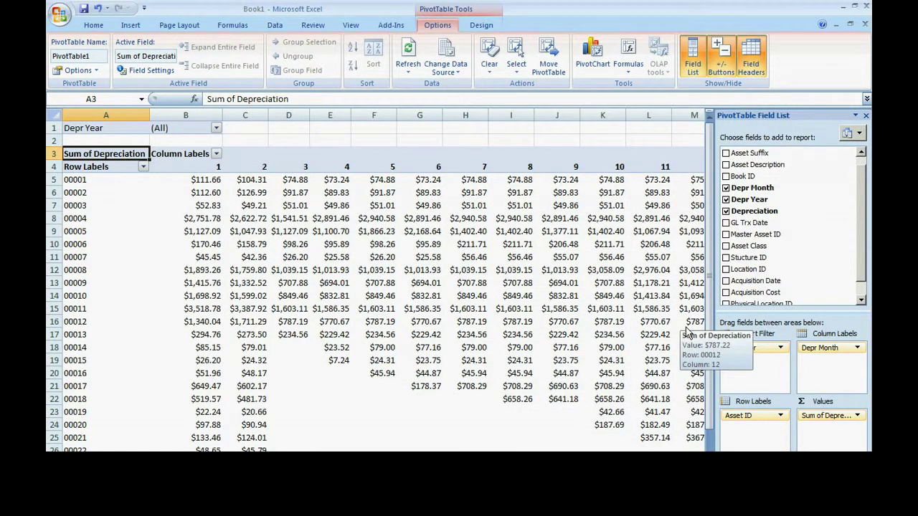
{"action": "left_click", "coordinate": [865, 115]}
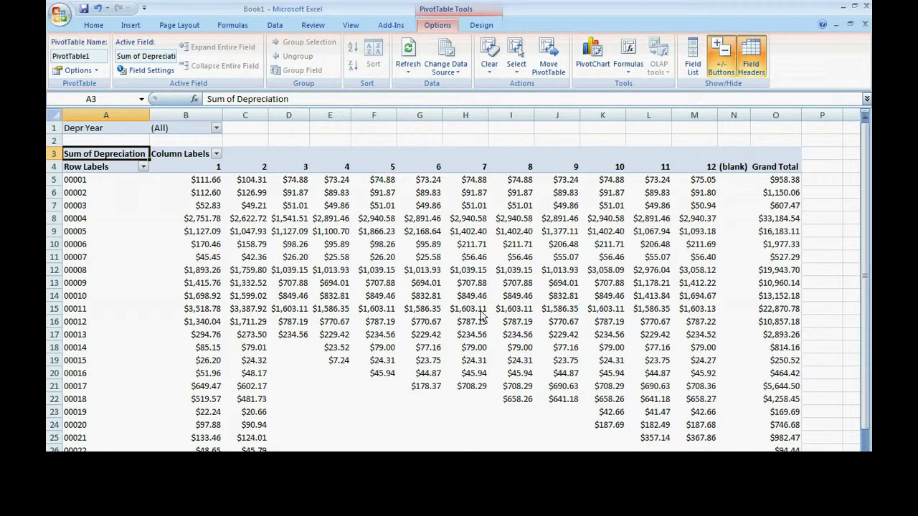
Filter the pivot's Depr Year to 2016 only.
{"action": "left_click", "coordinate": [216, 129]}
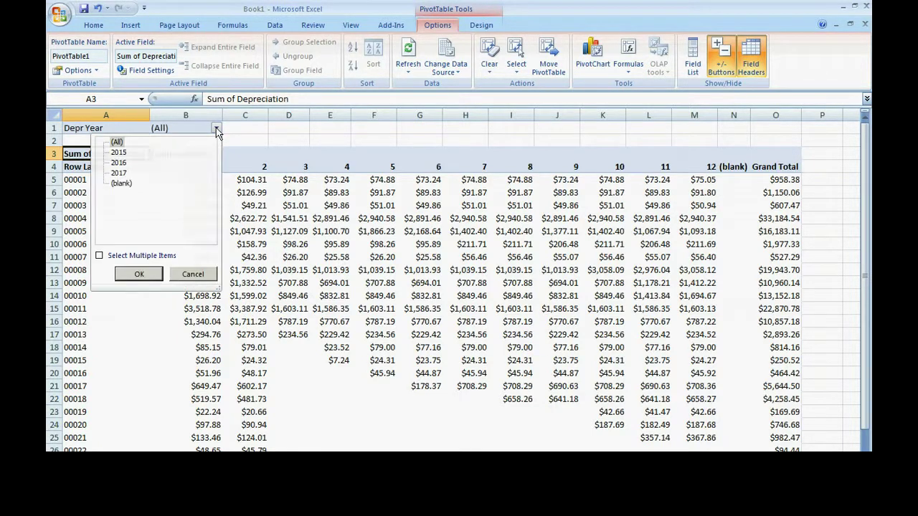
{"action": "left_click", "coordinate": [100, 256]}
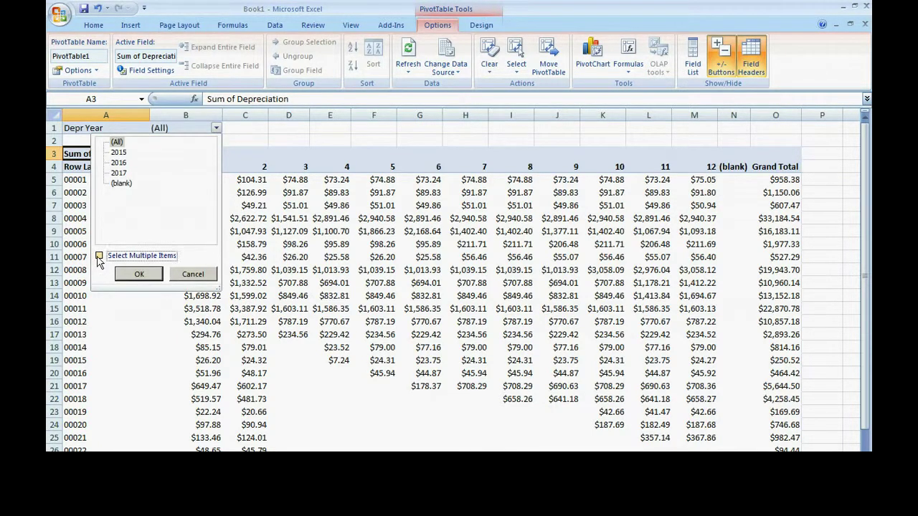
{"action": "left_click", "coordinate": [114, 142]}
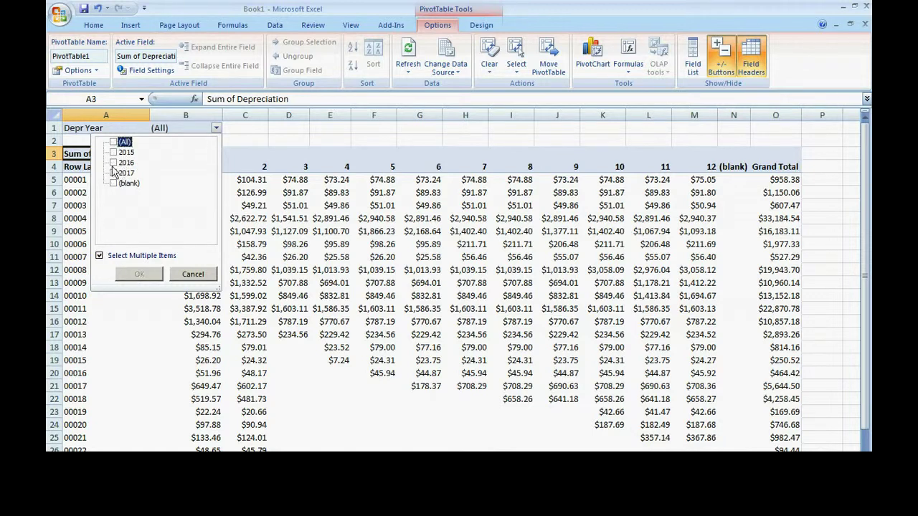
{"action": "left_click", "coordinate": [114, 164]}
{"action": "left_click", "coordinate": [133, 274]}
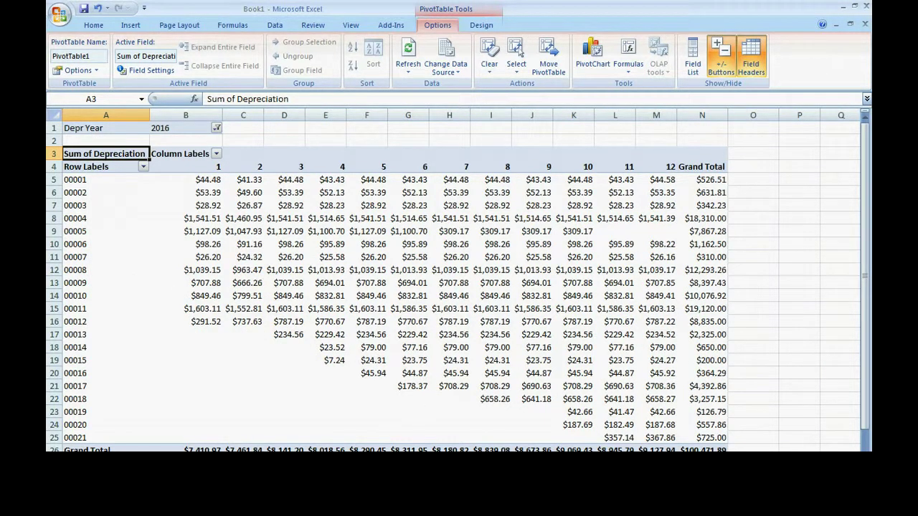